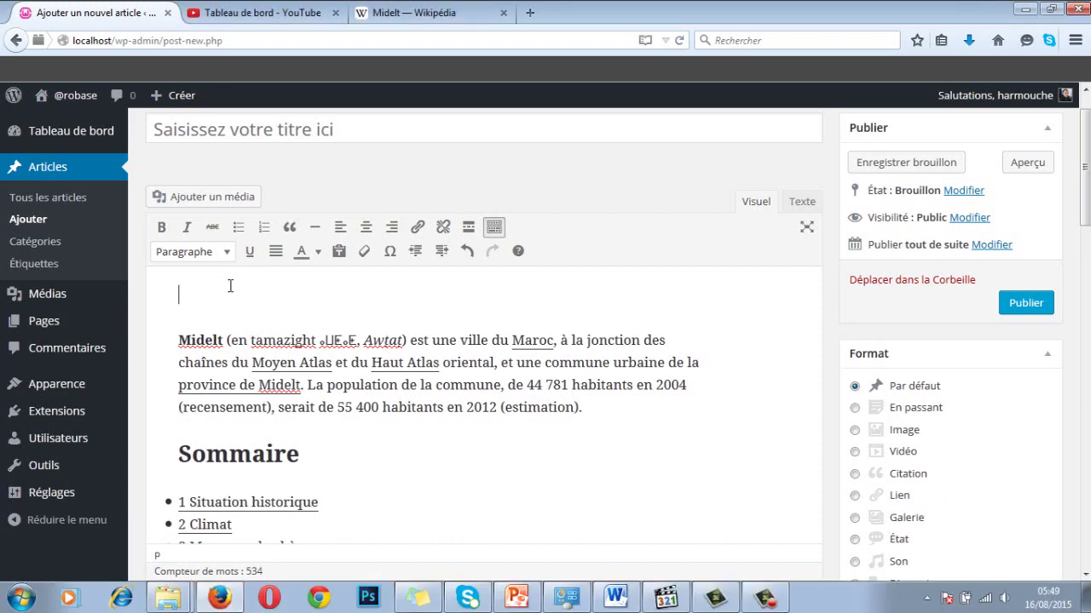
# Enter 'Midelt' as the post title, then move into the post body
pyautogui.scroll(1, 225, 291)
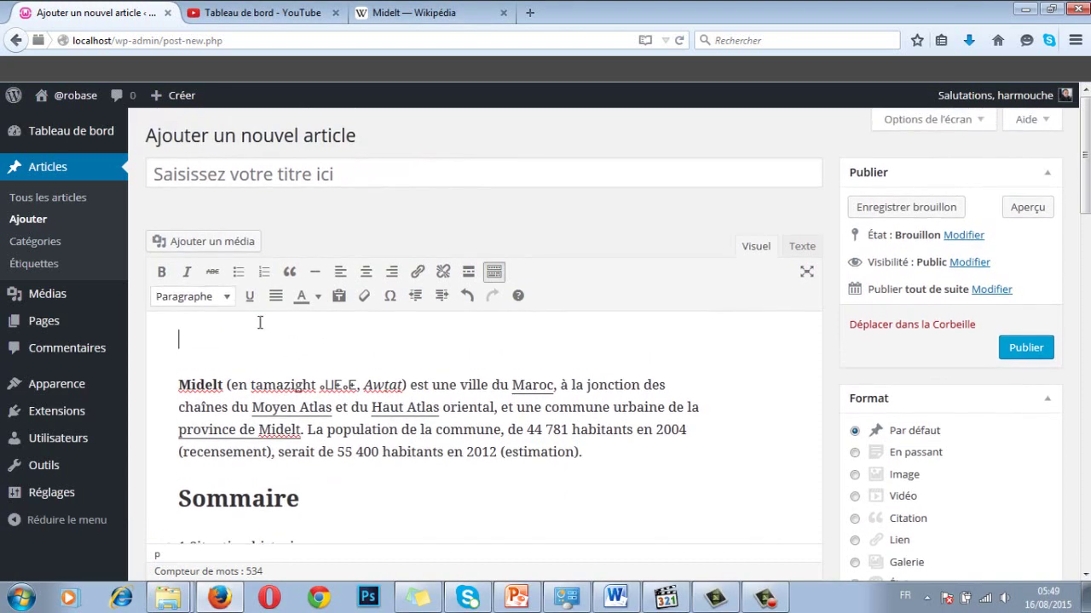
pyautogui.click(173, 176)
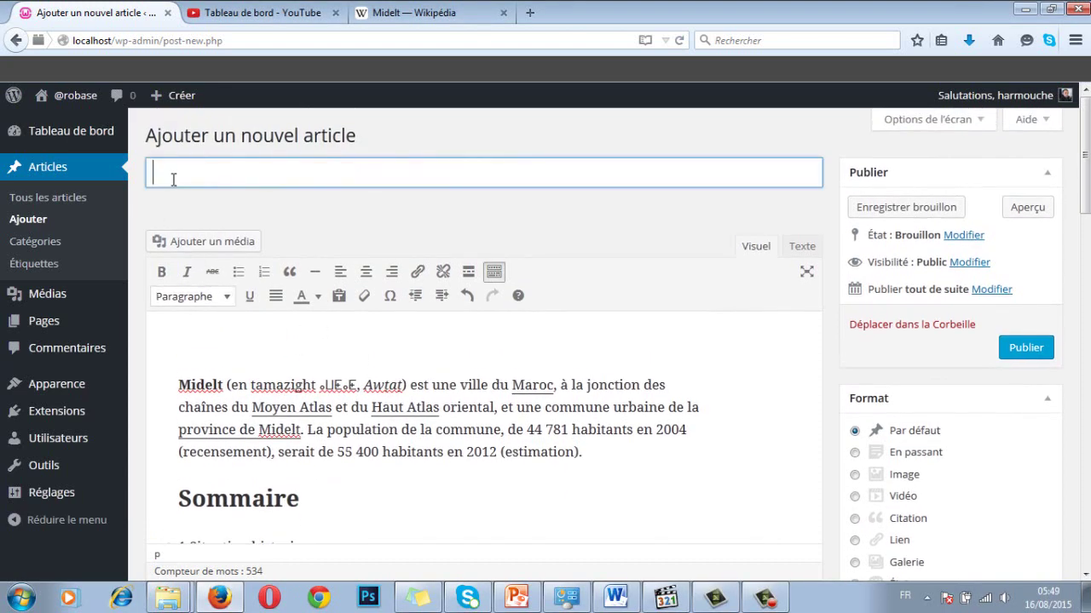
pyautogui.write('Mi')
pyautogui.write('delt')
pyautogui.click(202, 334)
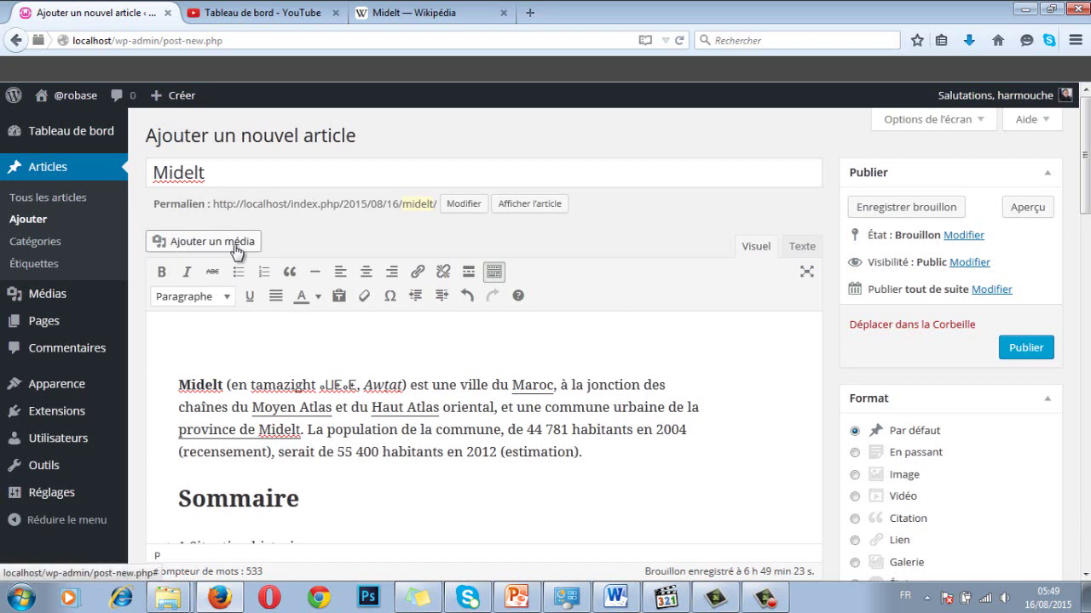
# Open 'Ajouter un média' and switch to the 'Envoyer des fichiers' upload pane
pyautogui.click(235, 244)
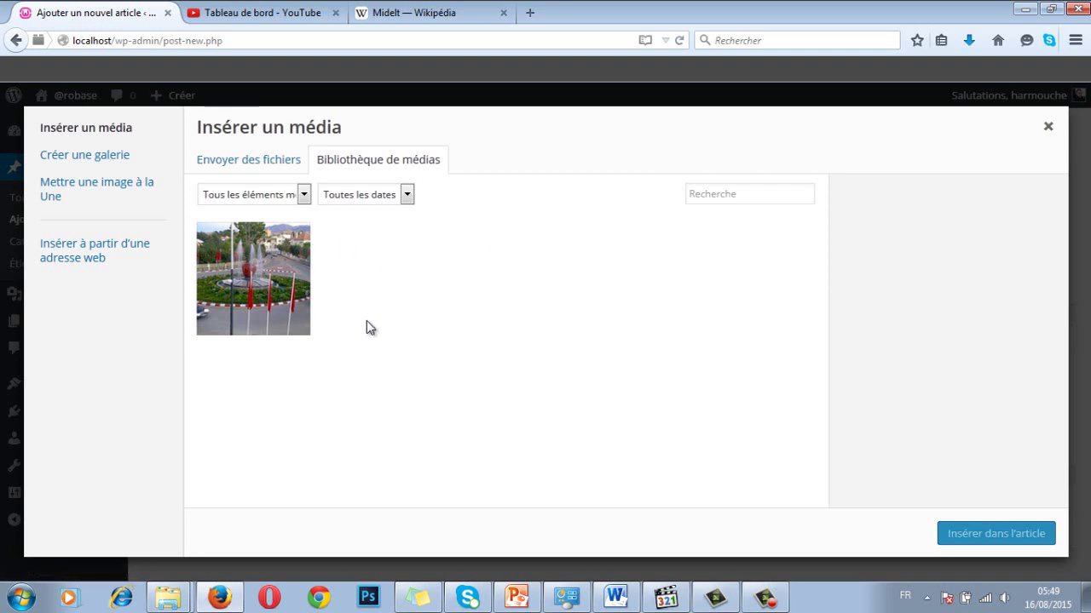
pyautogui.click(206, 164)
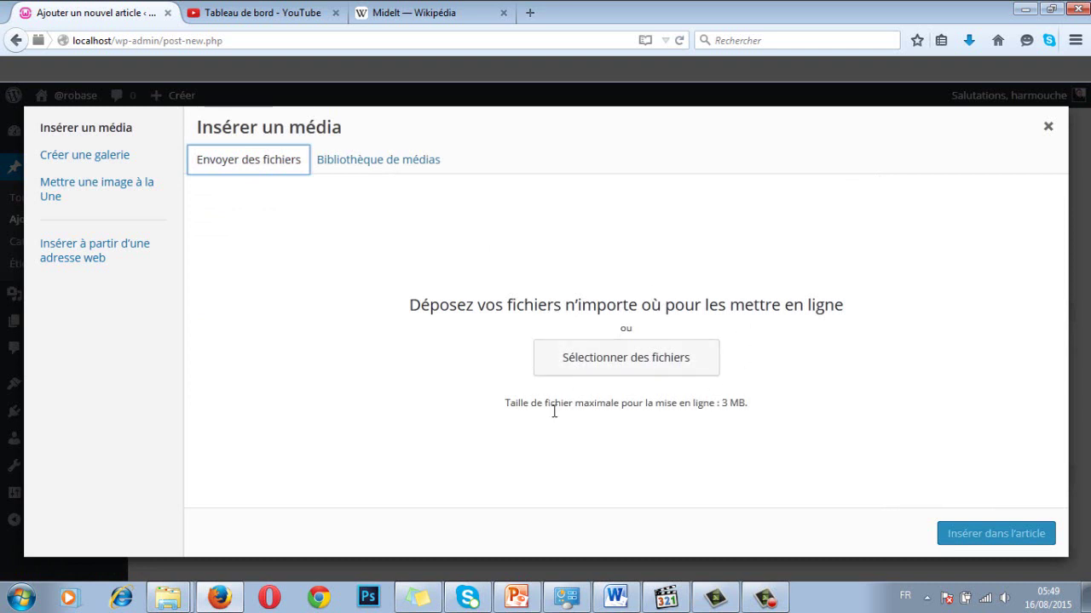
# Select all six images in the Média folder and upload them to the media library
pyautogui.click(620, 364)
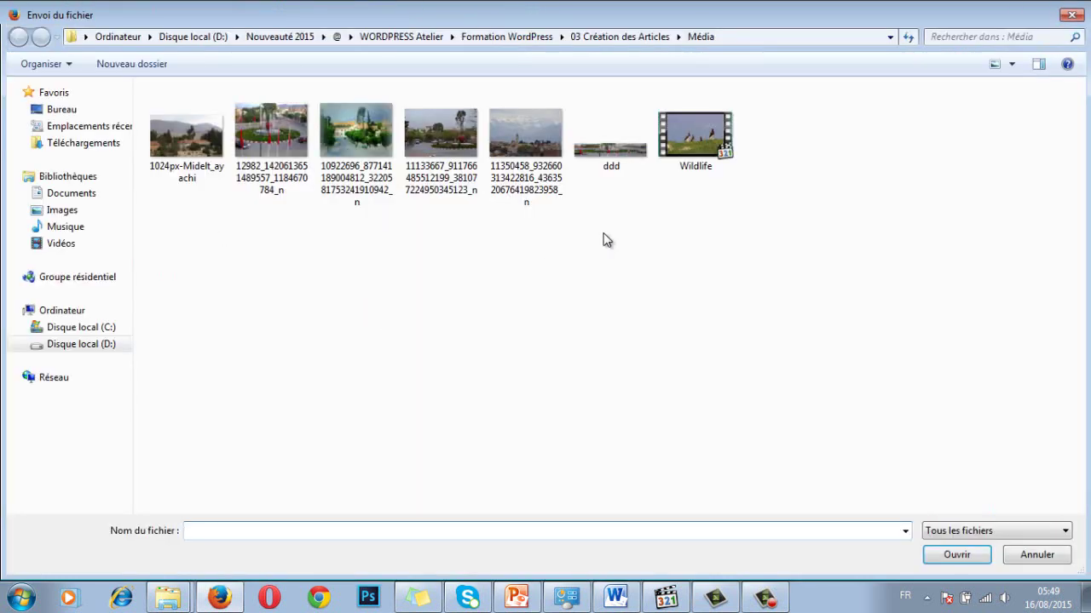
pyautogui.moveTo(616, 265)
pyautogui.mouseDown()
pyautogui.moveTo(525, 168)
pyautogui.moveTo(168, 160)
pyautogui.mouseUp()
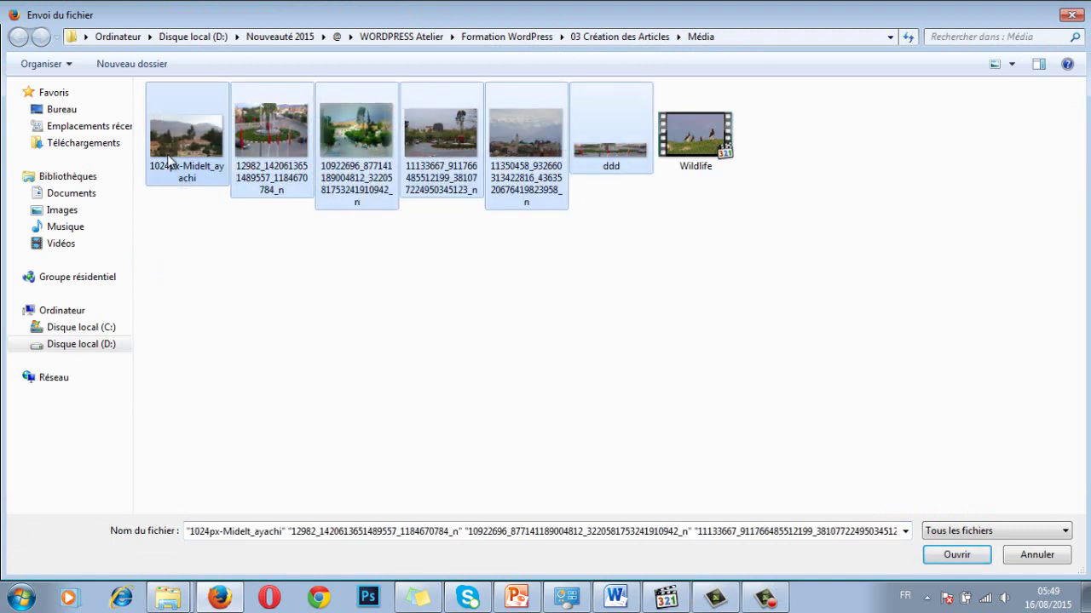
pyautogui.click(958, 555)
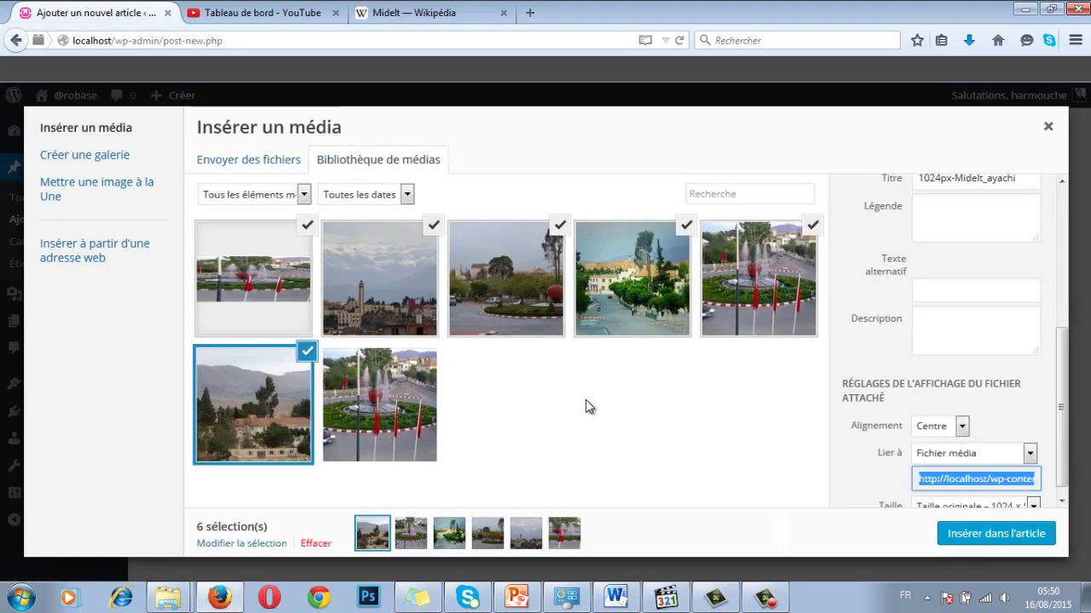
# Leave only the 640×480 fountain roundabout photo selected in the media library
pyautogui.click(585, 399)
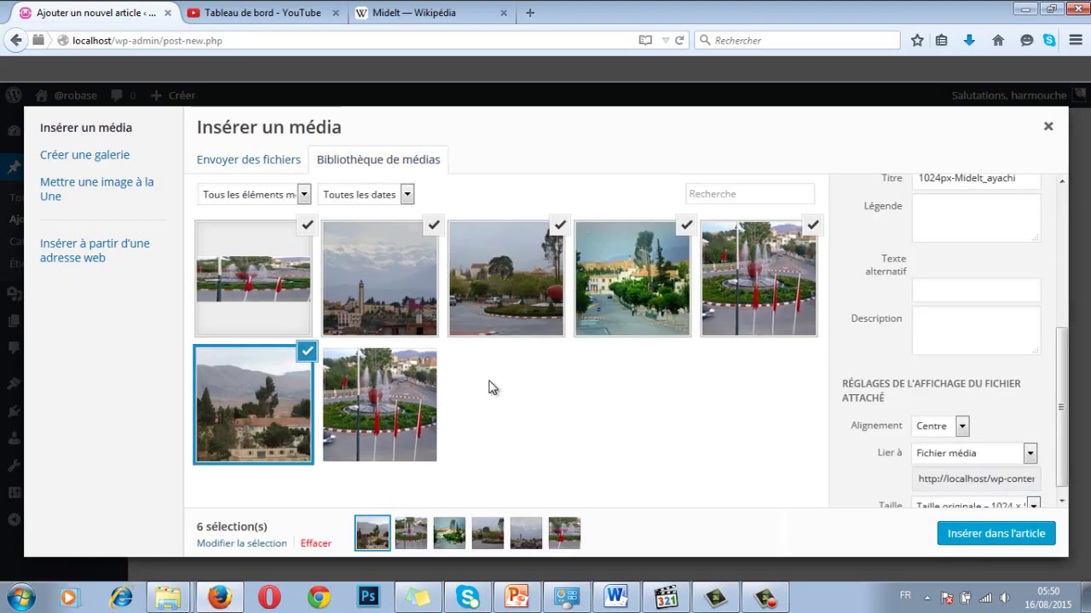
pyautogui.click(389, 381)
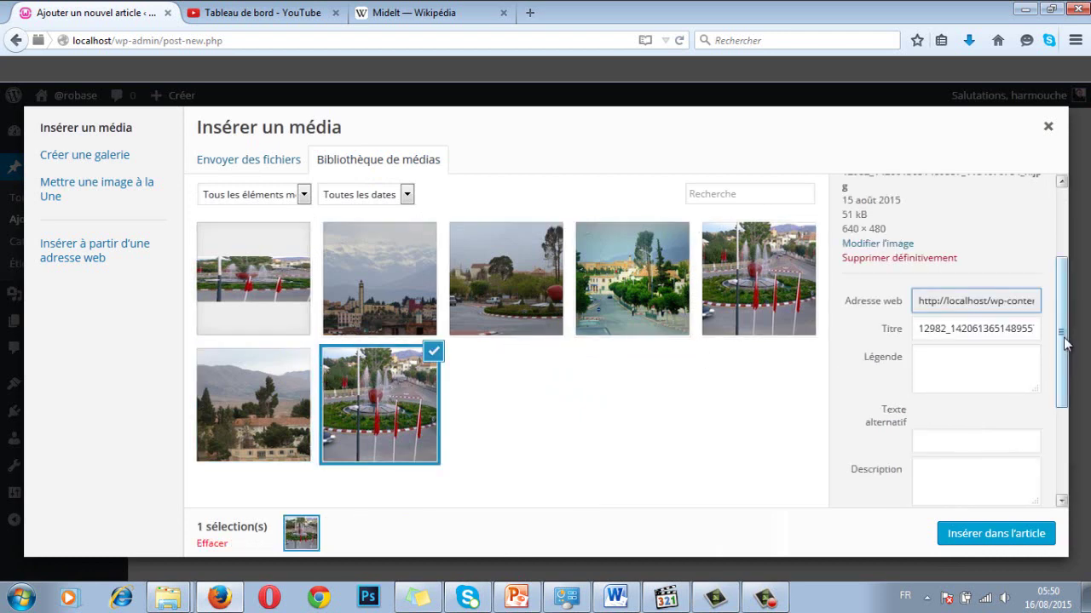
pyautogui.moveTo(1061, 350); pyautogui.dragTo(1052, 279)
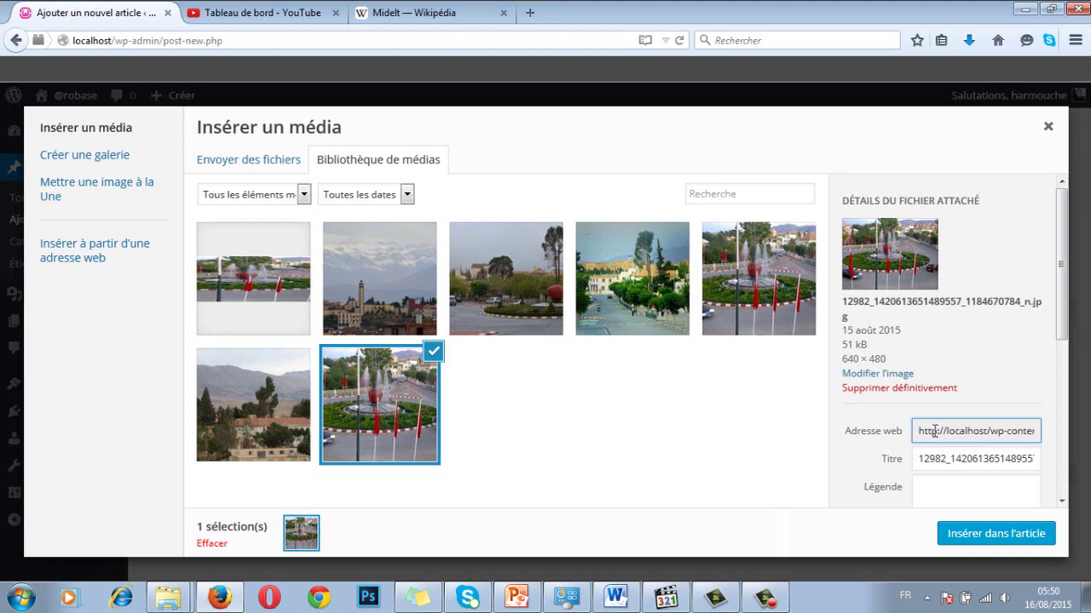
# Replace the fountain photo's title with 'midelt' and enter the caption 'pomme de midelt'
pyautogui.scroll(-1, 937, 426)
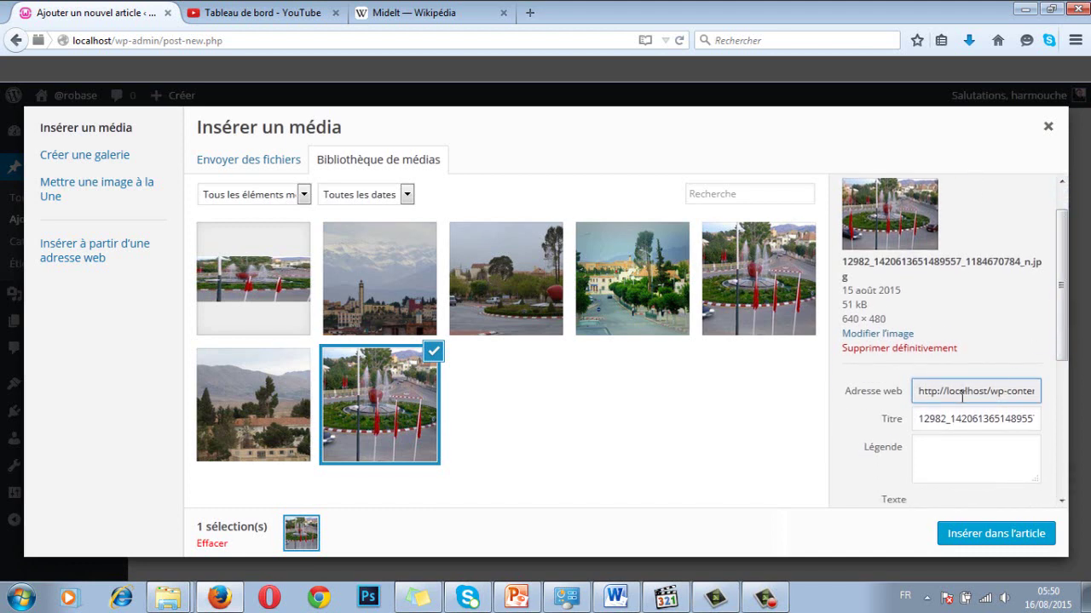
pyautogui.doubleClick(917, 419)
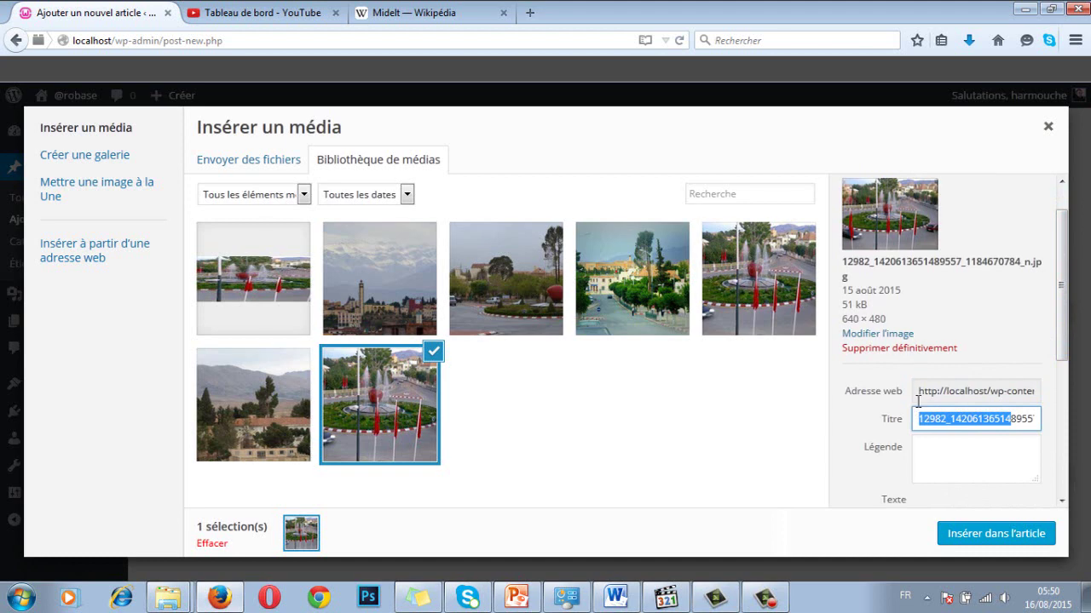
pyautogui.press('End')
pyautogui.moveTo(1018, 418); pyautogui.dragTo(909, 423)
pyautogui.write('mi')
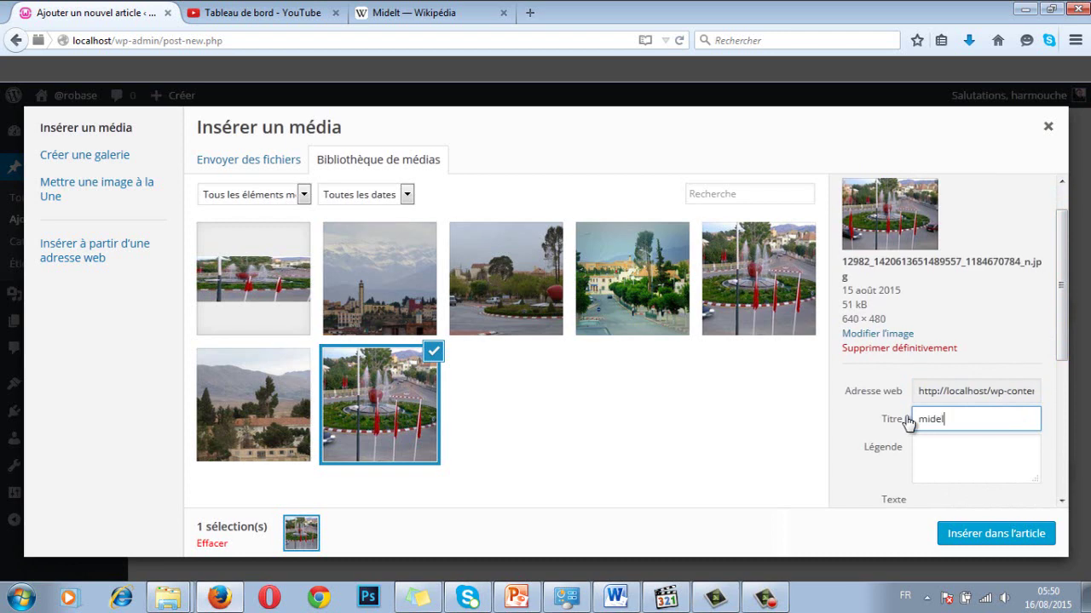
pyautogui.click(918, 443)
pyautogui.write('pomme de midelt')
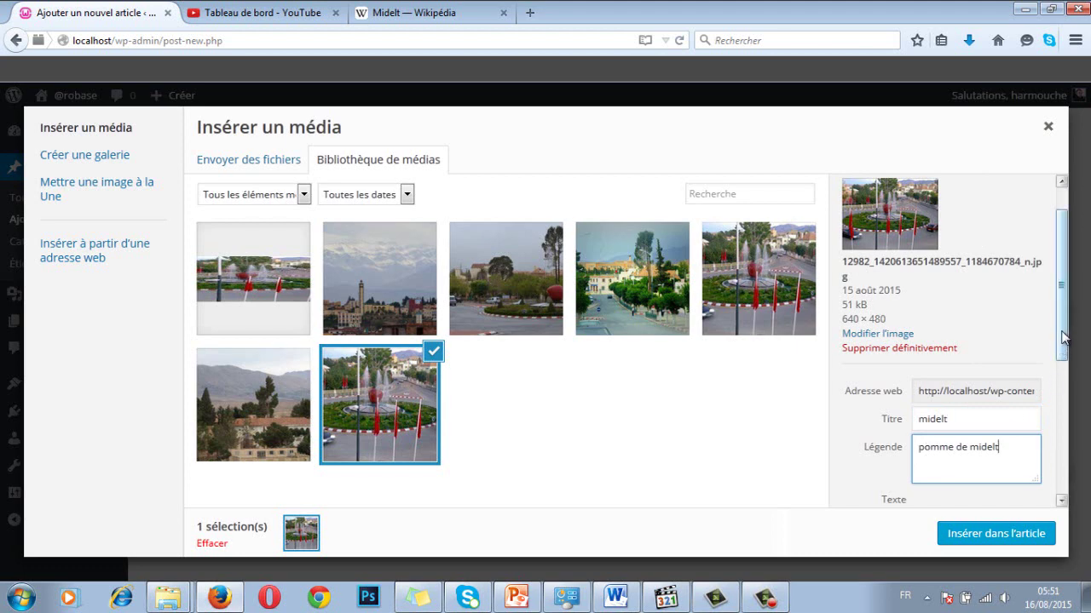
pyautogui.moveTo(1062, 361); pyautogui.dragTo(1065, 414)
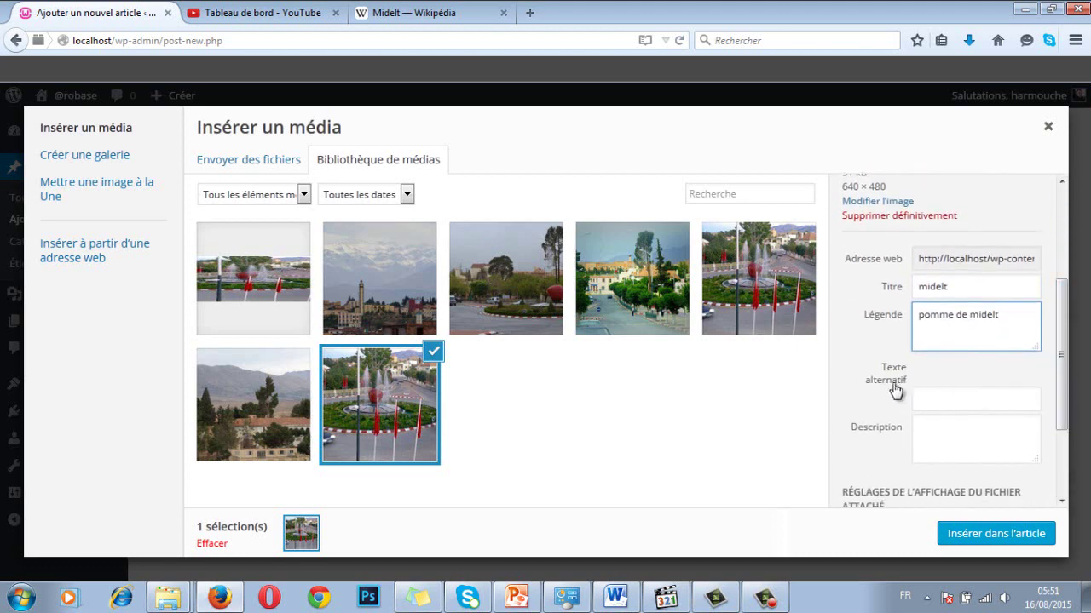
# Copy the caption 'pomme de midelt' and paste it into the Texte alternatif field
pyautogui.click(931, 394)
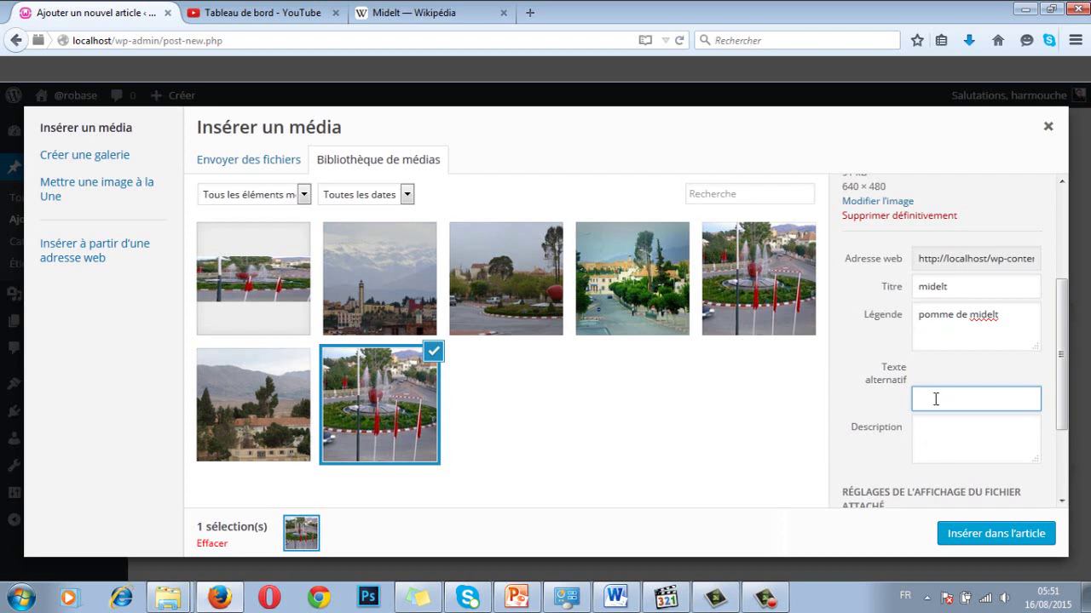
pyautogui.moveTo(1004, 316); pyautogui.dragTo(915, 314)
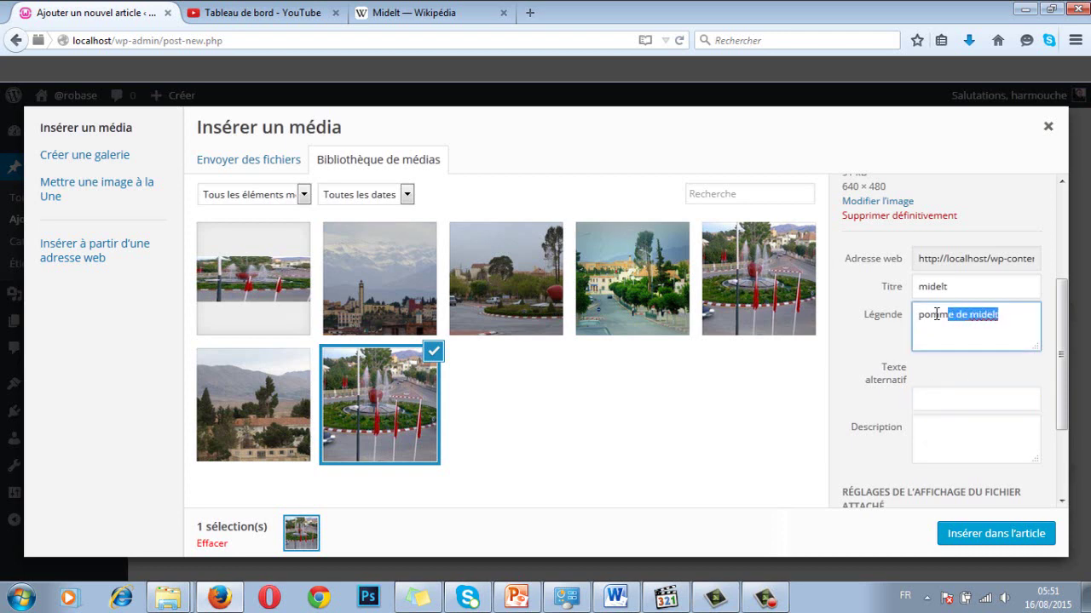
pyautogui.rightClick(939, 317)
pyautogui.click(885, 365)
pyautogui.click(929, 395)
pyautogui.rightClick(929, 395)
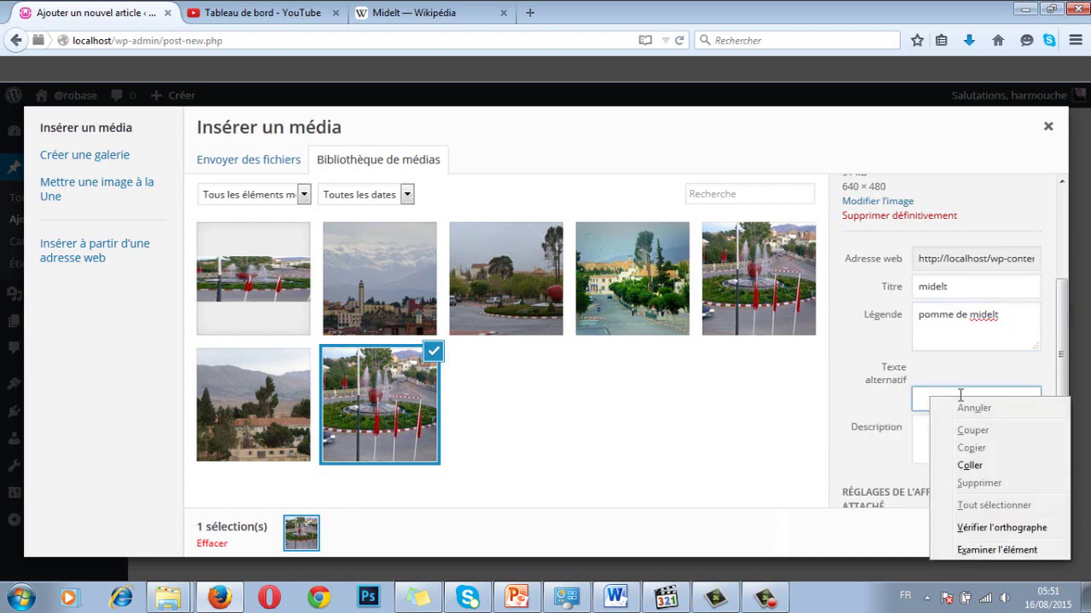
pyautogui.click(973, 464)
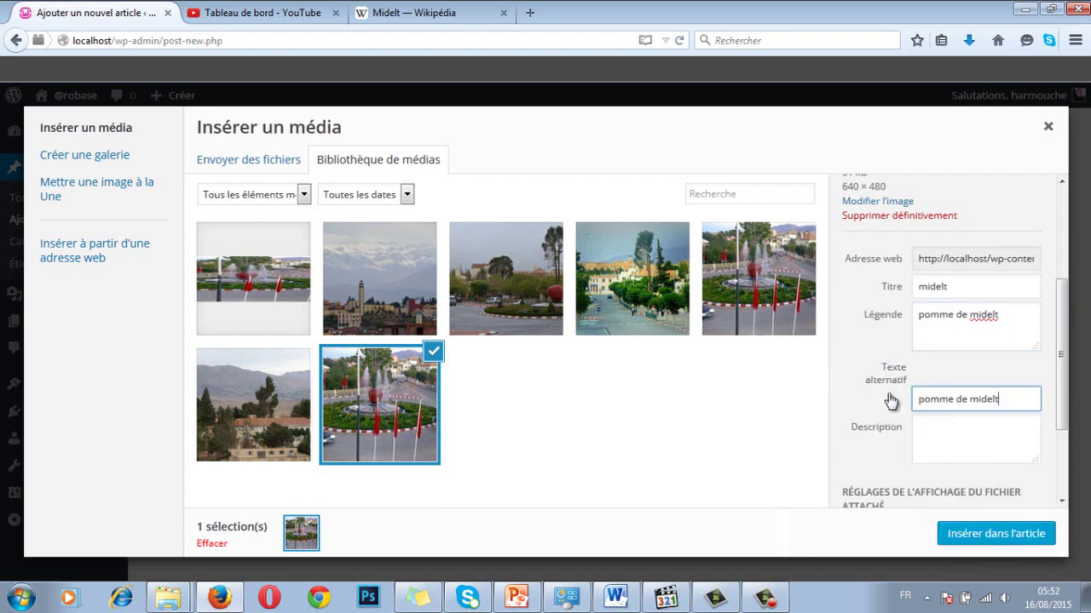
# Keep Centre alignment and set the photo's link to a custom URL
pyautogui.moveTo(1059, 321); pyautogui.dragTo(1075, 373)
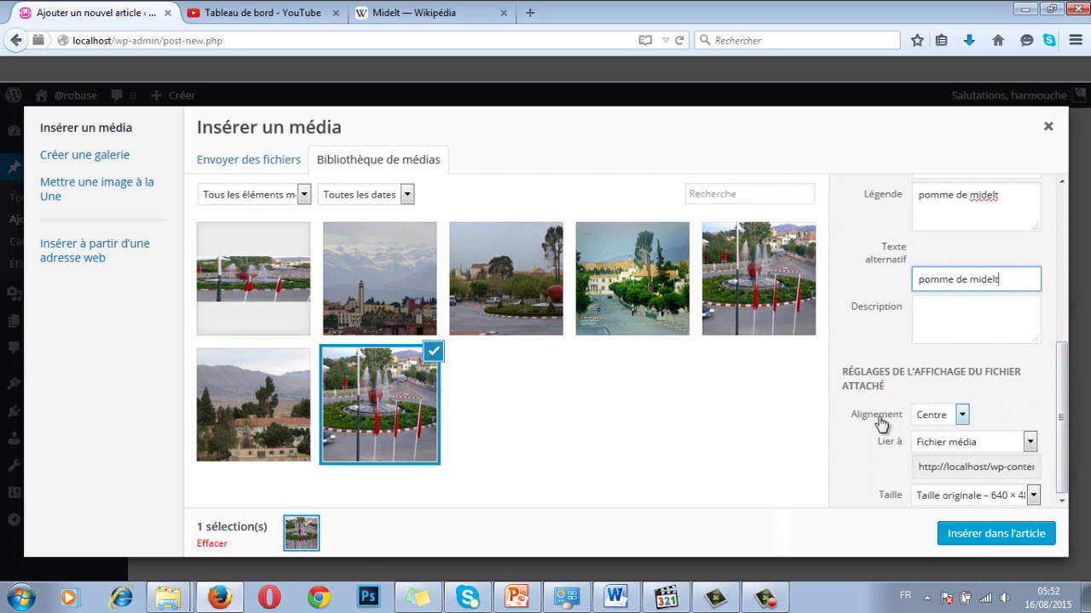
pyautogui.click(963, 417)
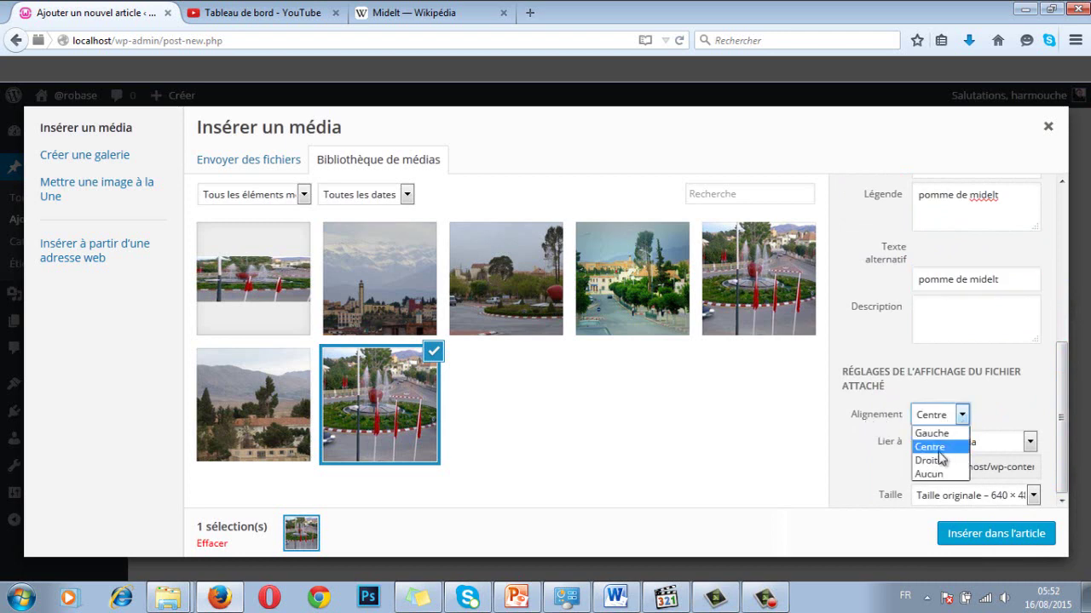
pyautogui.click(930, 447)
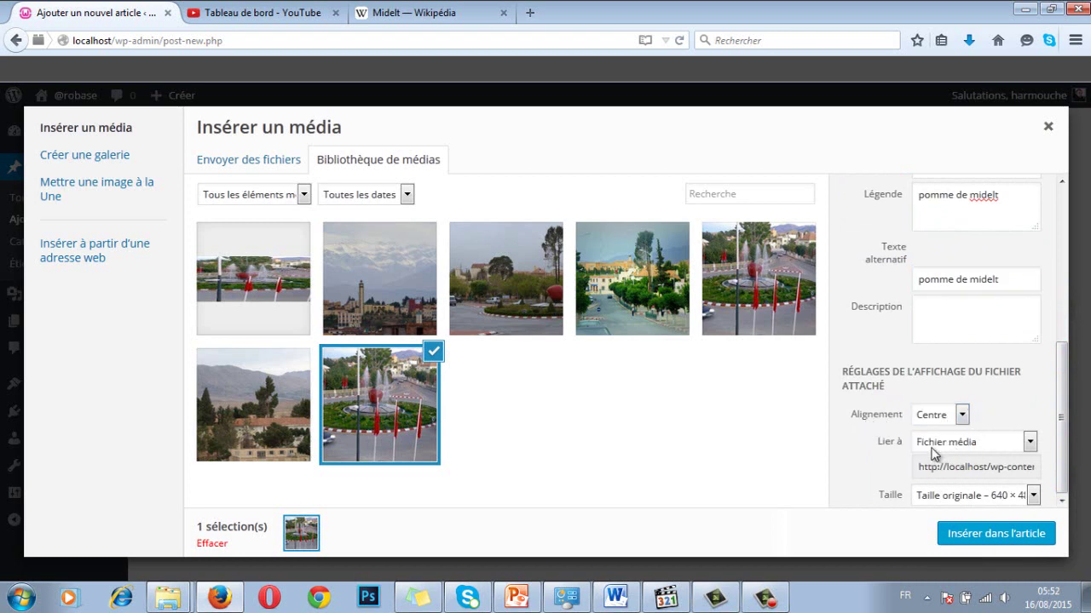
pyautogui.click(1029, 444)
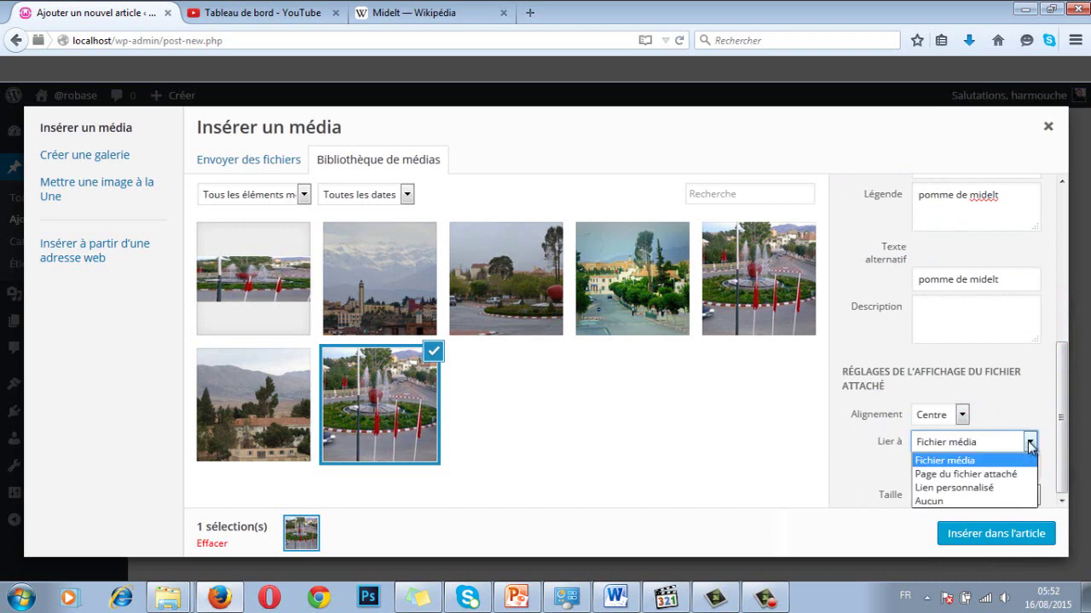
pyautogui.click(975, 488)
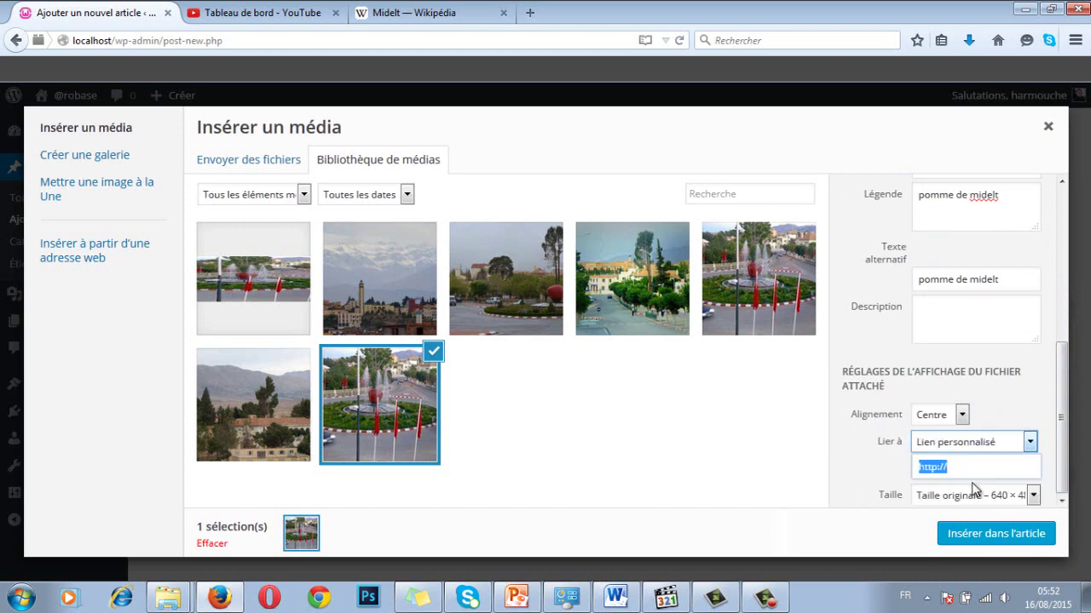
pyautogui.click(968, 467)
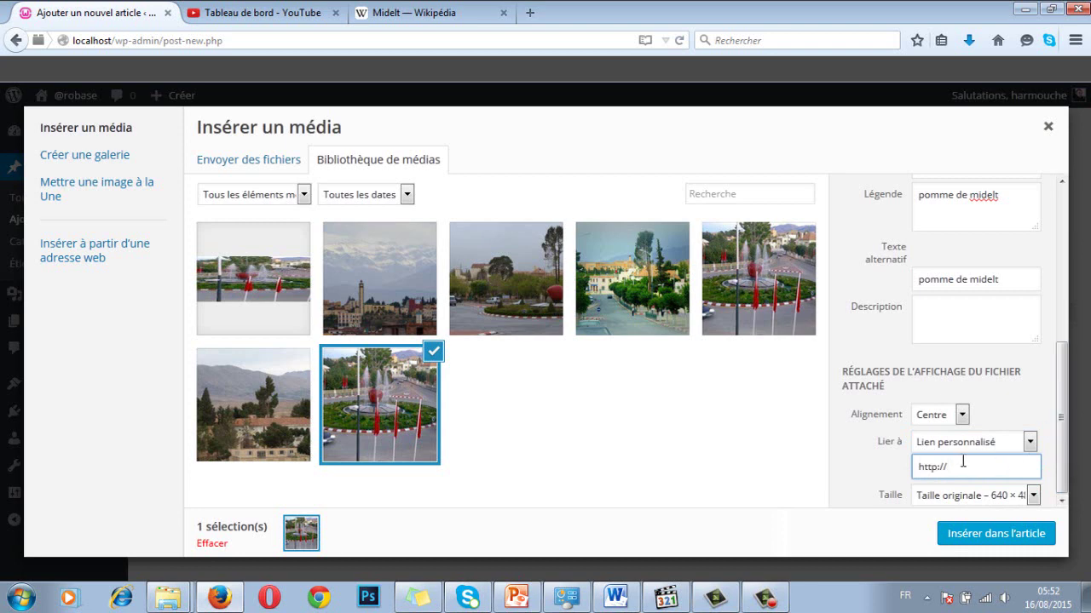
# Keep the original 640 × 480 size and insert the photo into the post
pyautogui.click(1034, 497)
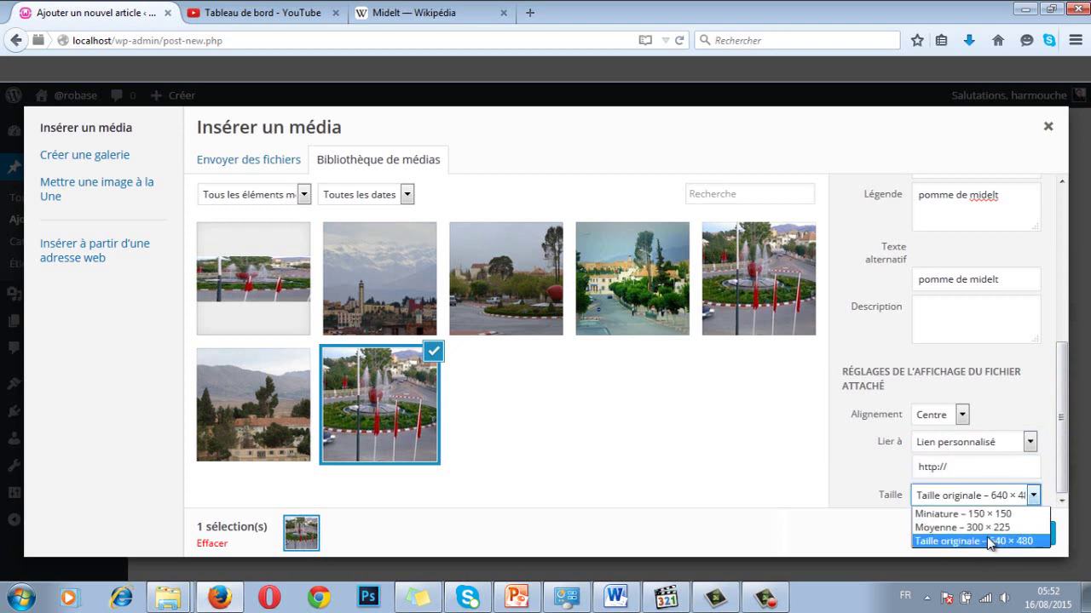
pyautogui.click(988, 541)
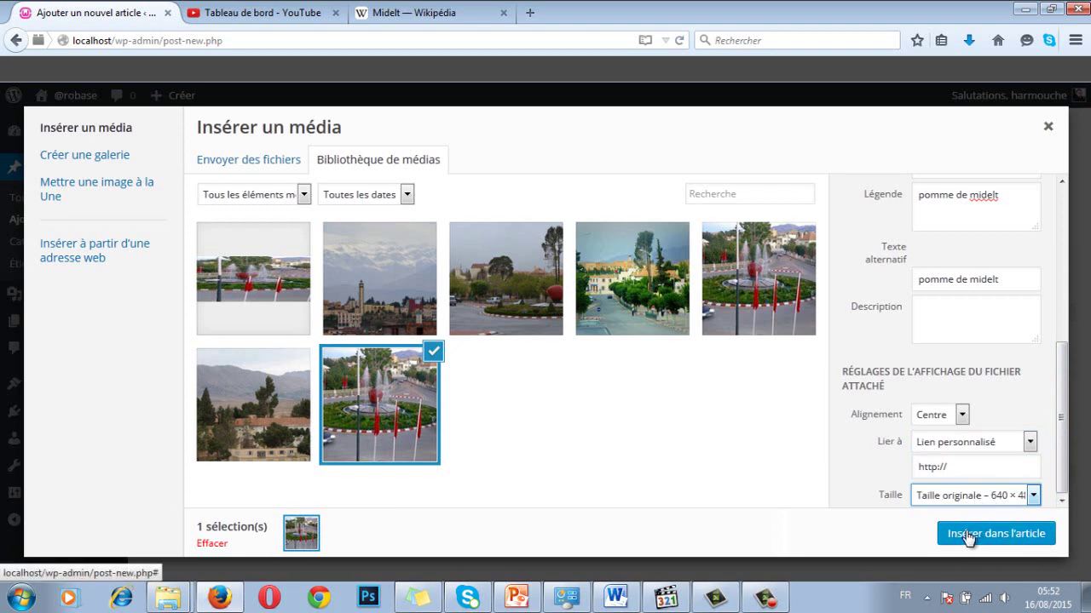
pyautogui.click(965, 535)
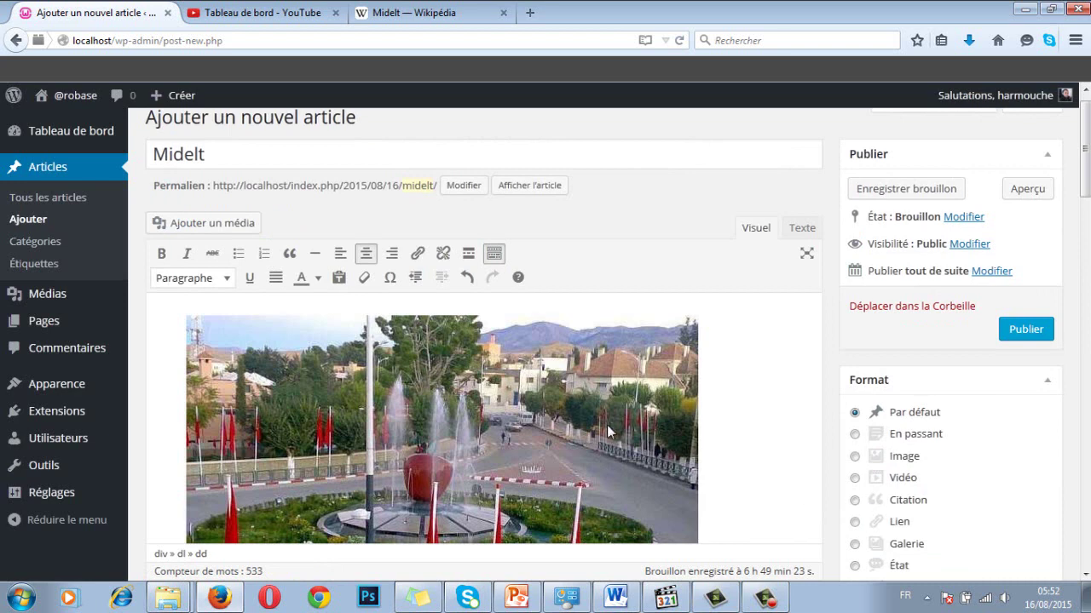
pyautogui.scroll(-5, 1072, 204)
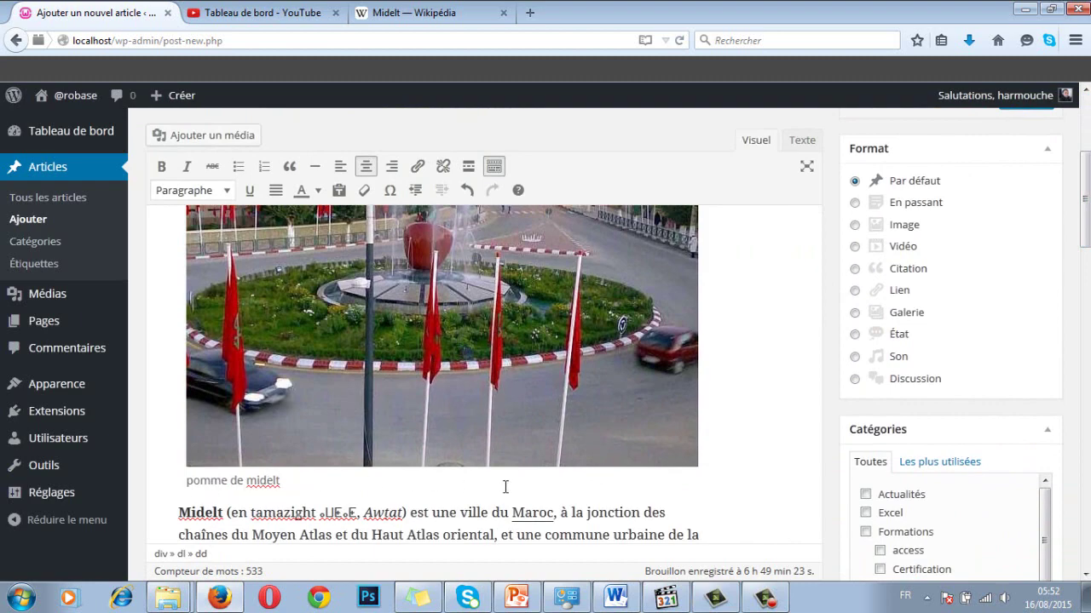
pyautogui.moveTo(1084, 199); pyautogui.dragTo(1085, 183)
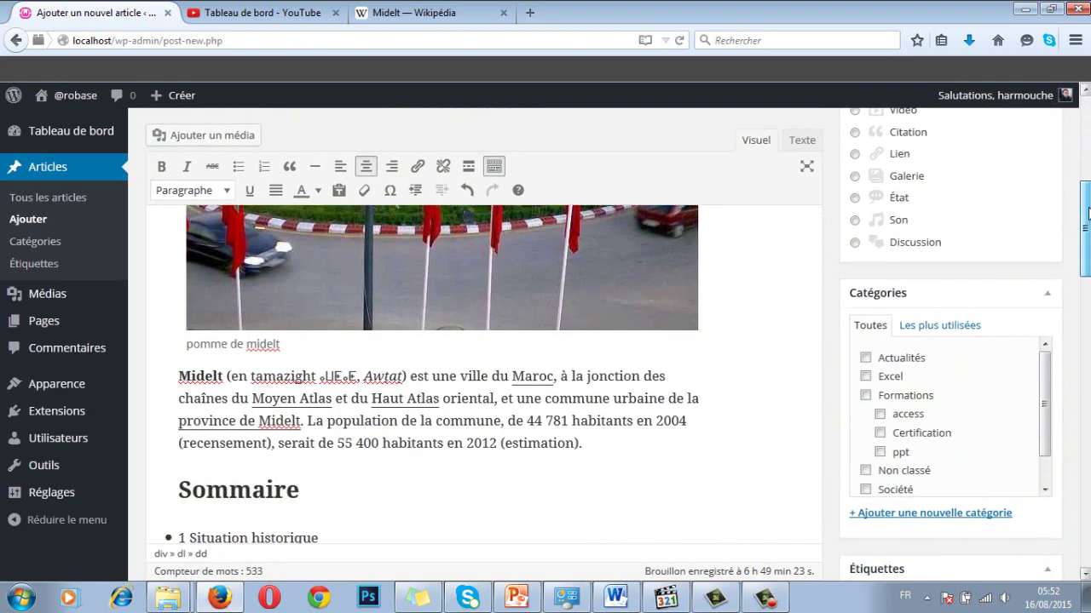
pyautogui.scroll(2, 921, 193)
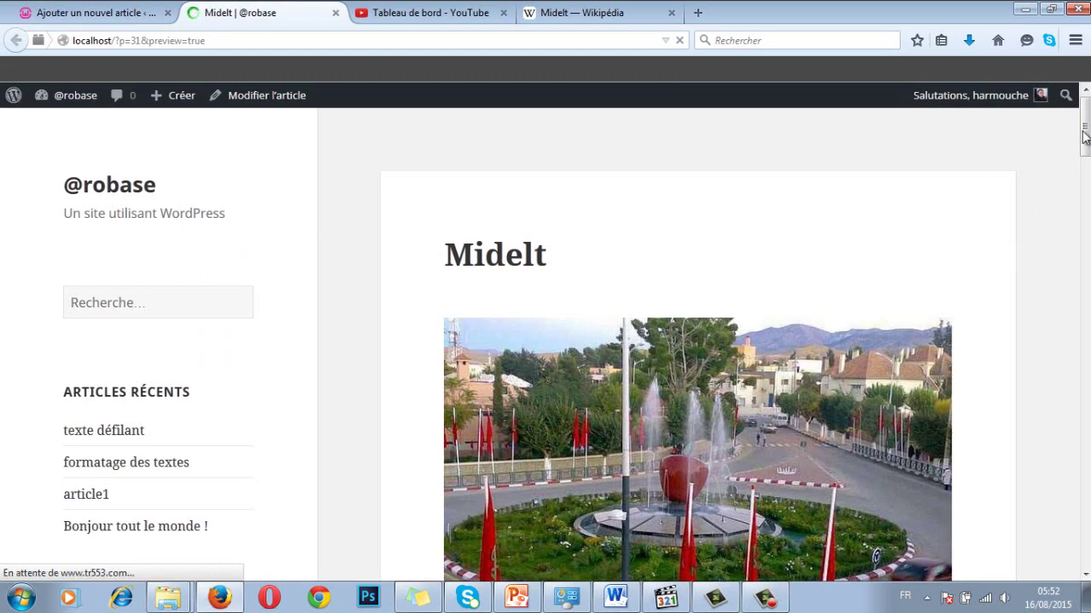
# Scroll through the Midelt post preview, then return to the editor tab
pyautogui.moveTo(1086, 117); pyautogui.dragTo(1087, 243)
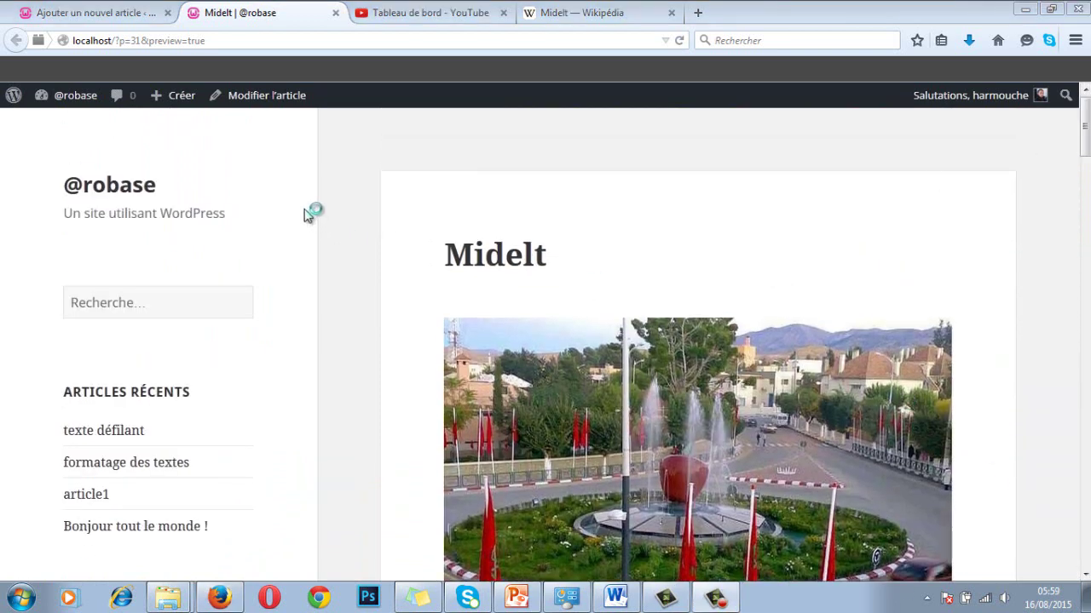
pyautogui.click(98, 12)
pyautogui.scroll(3, 443, 360)
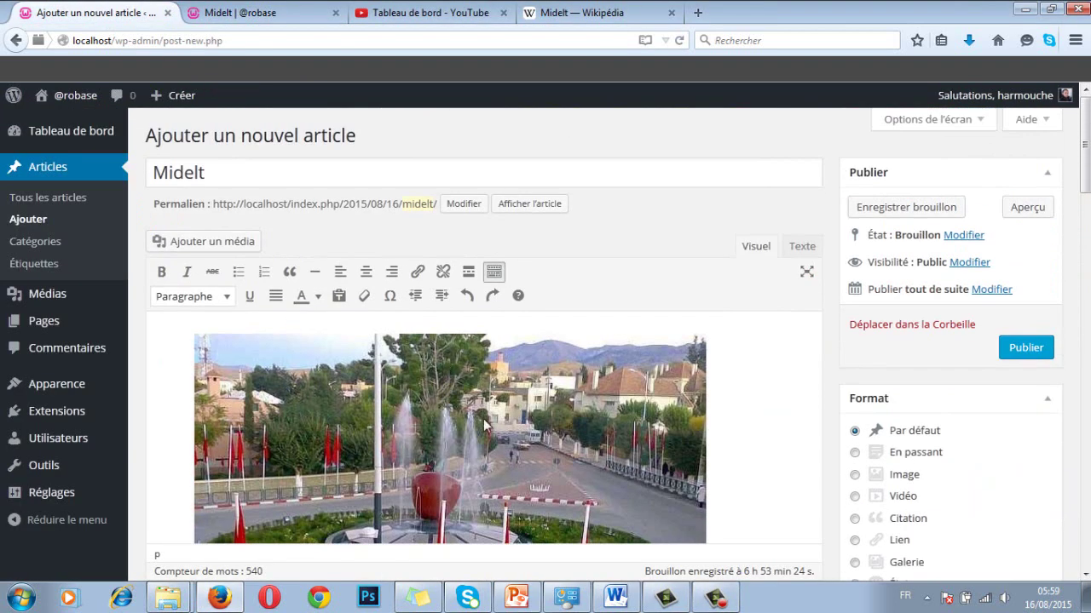
# Select the fountain photo in the editor and open its Image Details with the pencil button
pyautogui.click(443, 397)
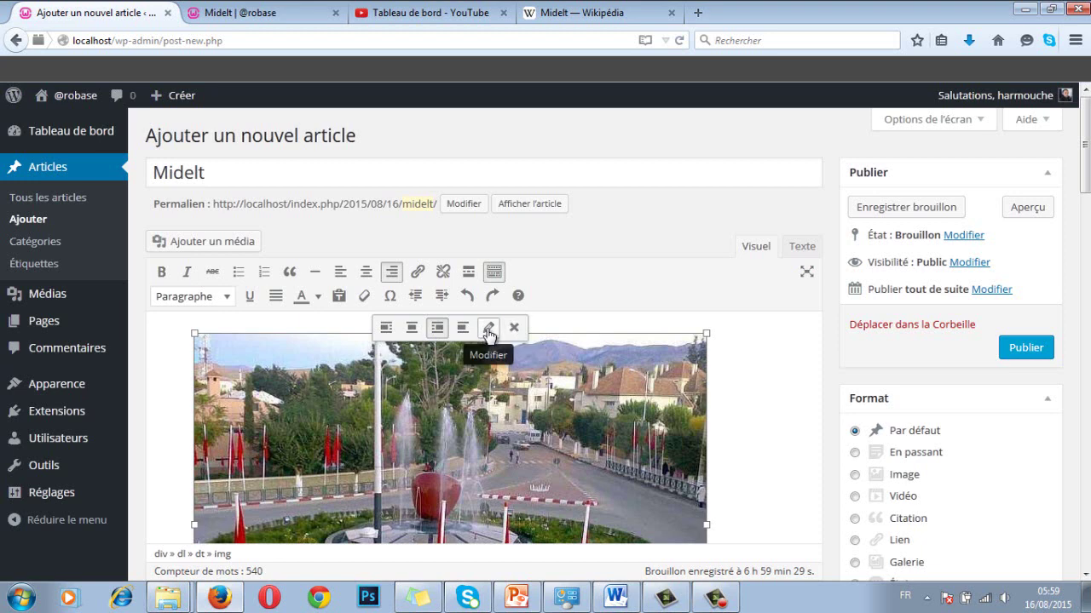
pyautogui.click(487, 335)
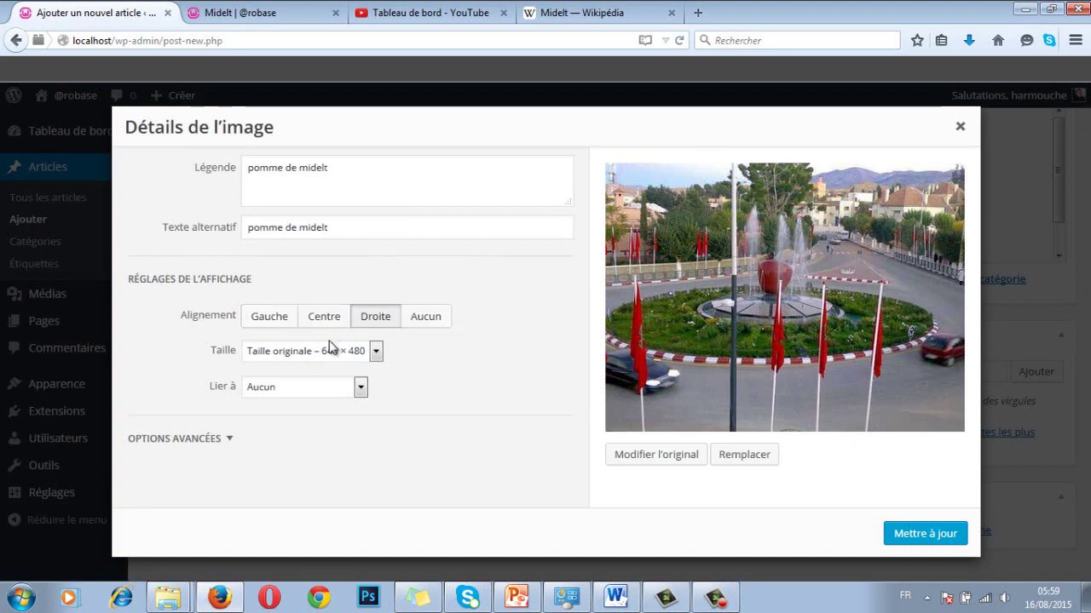
# Leave 'Lier à' set to Aucun and expand the Options avancées panel
pyautogui.click(338, 392)
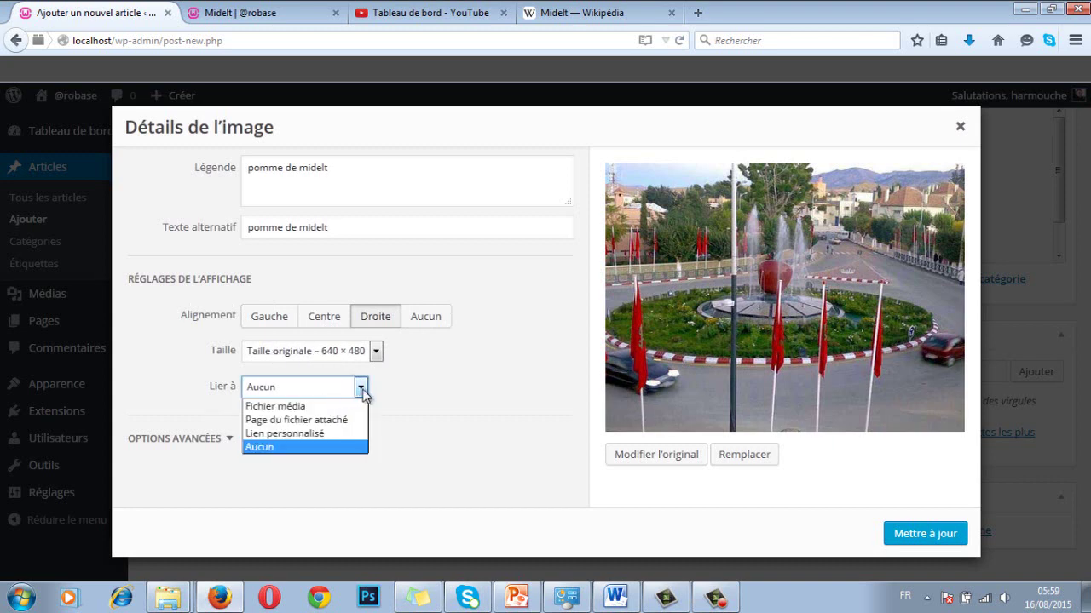
pyautogui.click(409, 387)
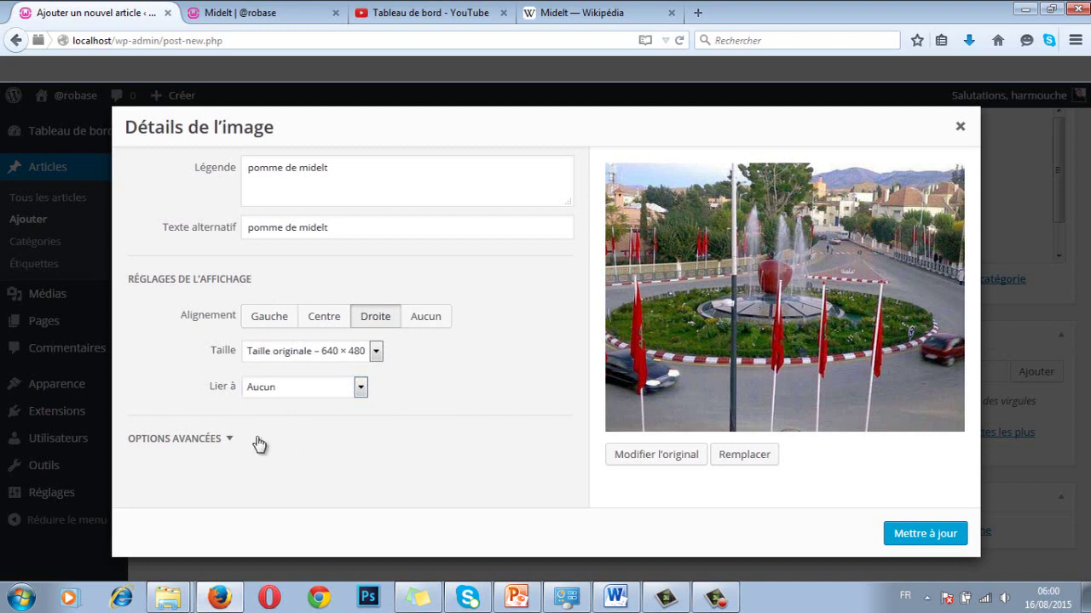
pyautogui.click(227, 439)
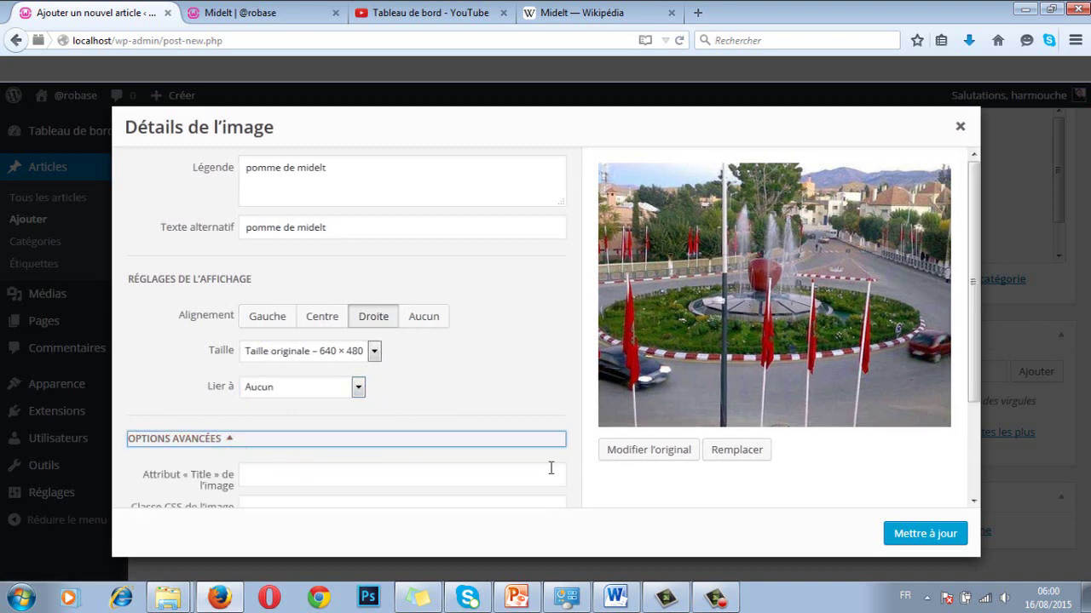
pyautogui.moveTo(973, 328); pyautogui.dragTo(964, 422)
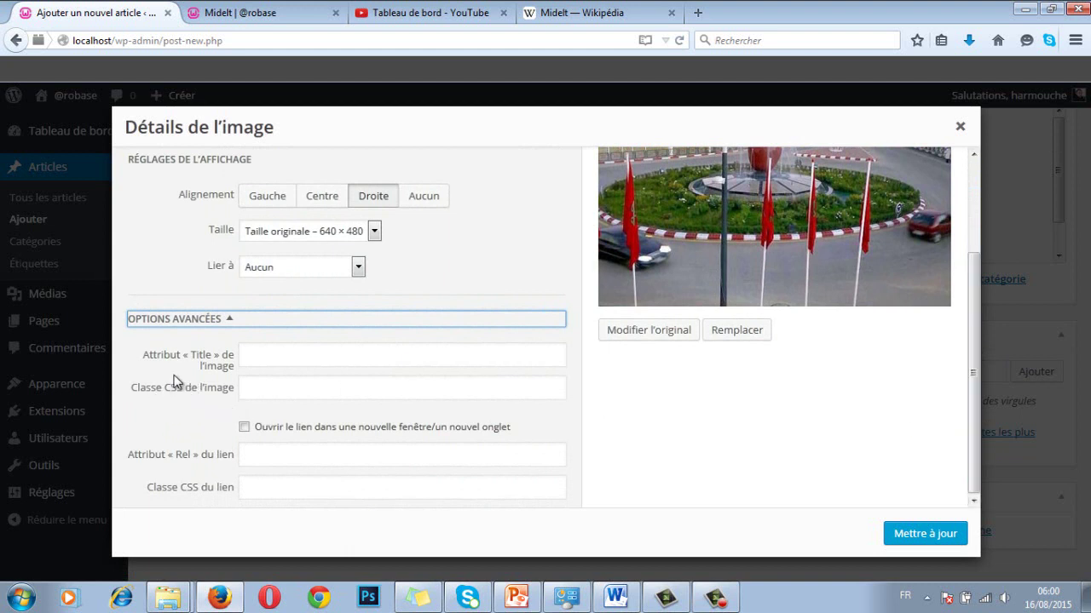
# Set the fountain photo's size to Moyenne – 300 × 225, right-aligned, and update the post
pyautogui.click(218, 324)
pyautogui.click(335, 354)
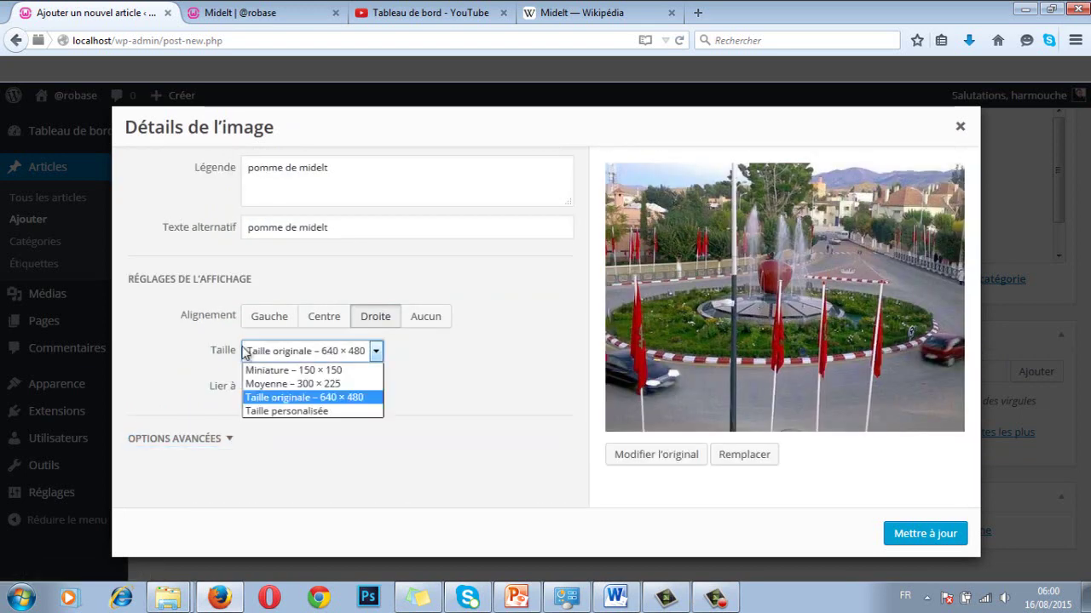
pyautogui.click(316, 388)
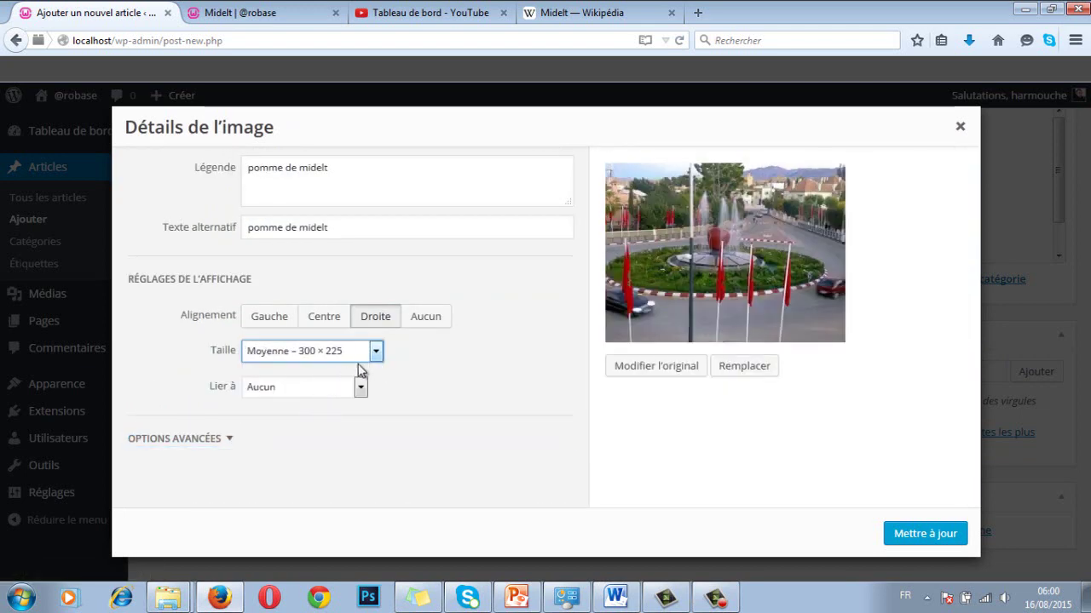
pyautogui.click(349, 356)
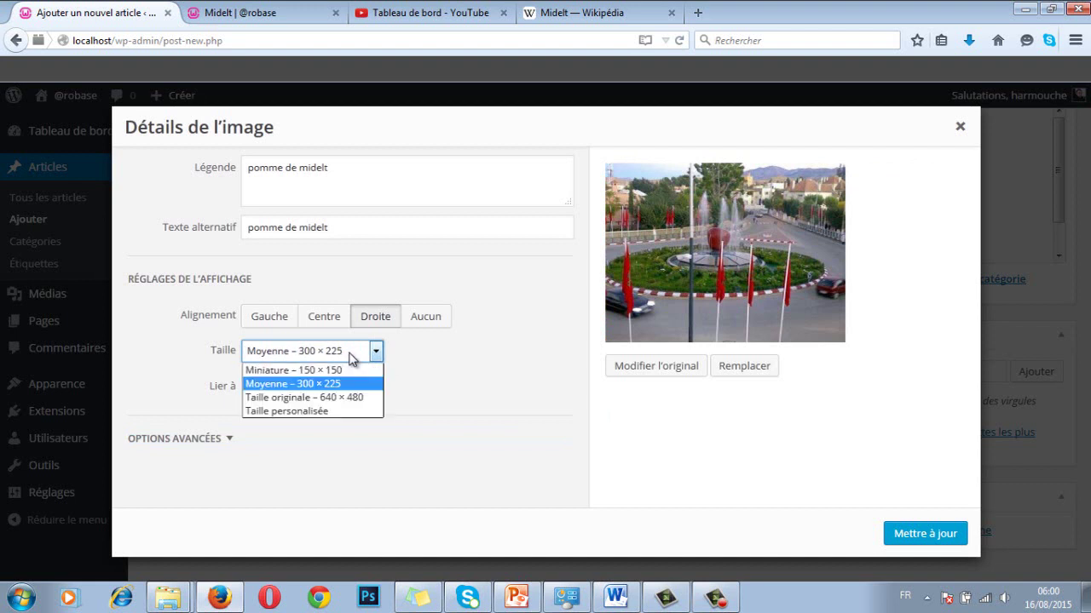
pyautogui.click(352, 373)
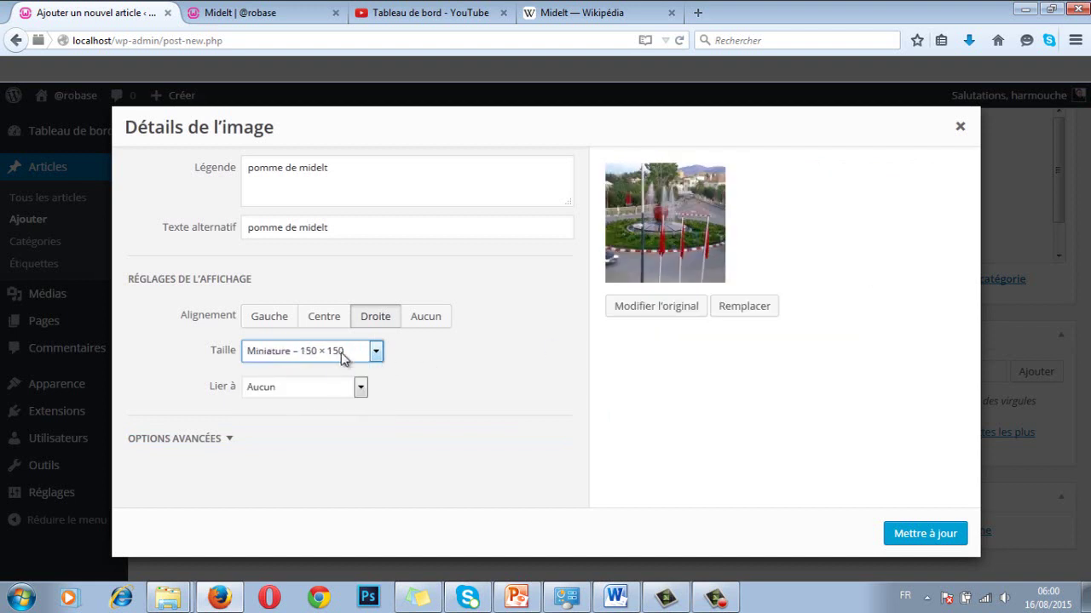
pyautogui.click(345, 354)
pyautogui.click(323, 384)
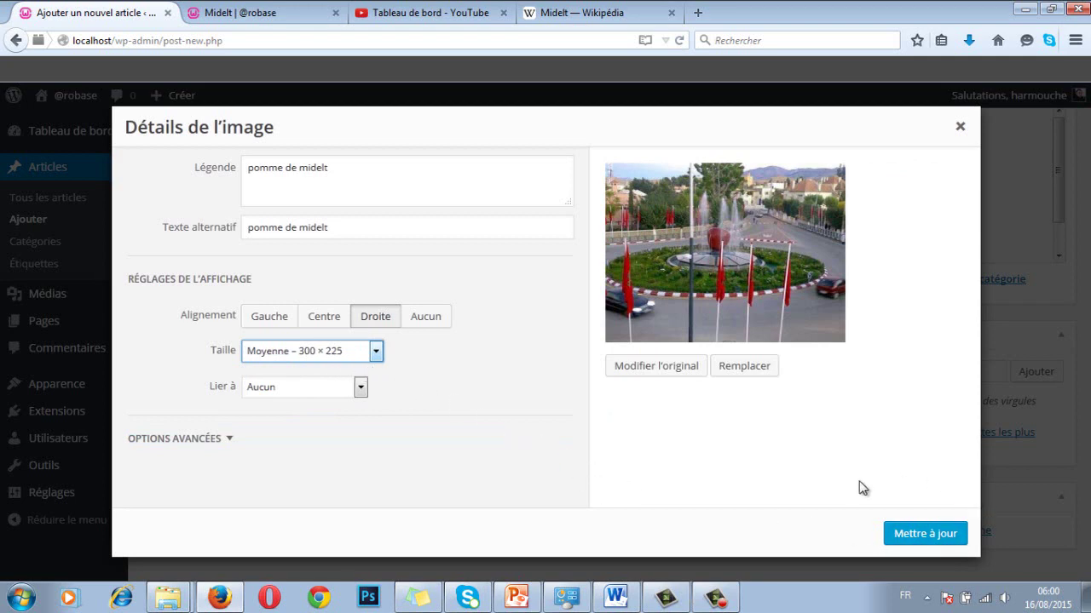
pyautogui.click(920, 533)
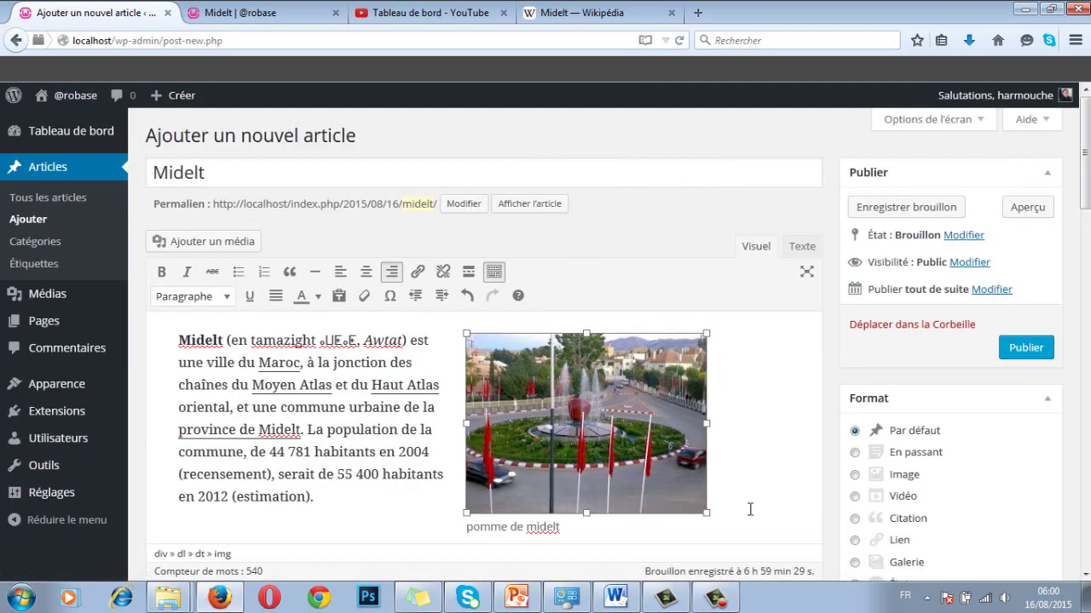
pyautogui.click(749, 459)
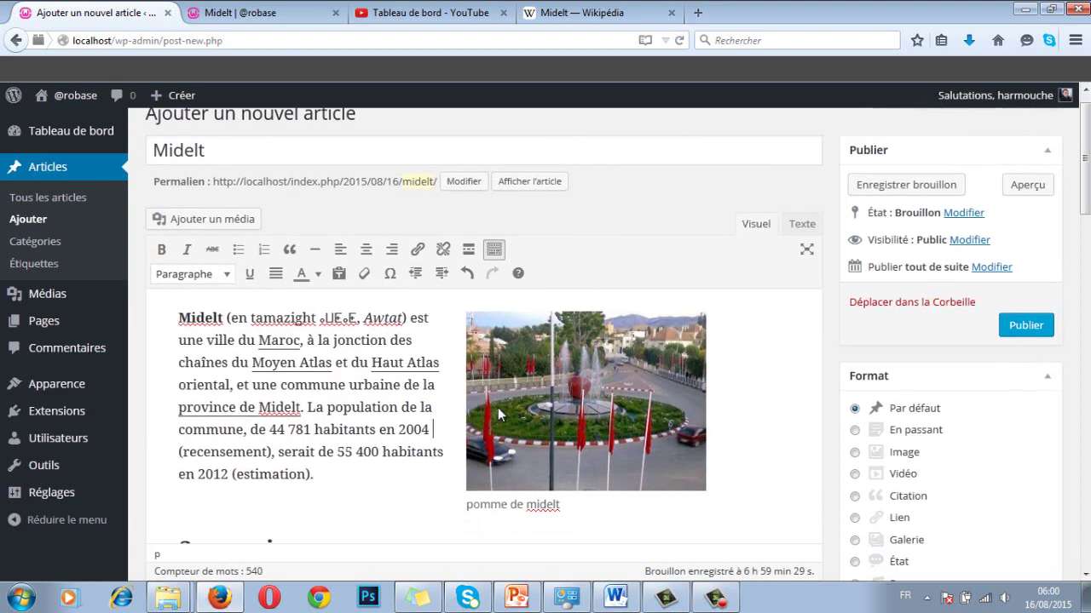
pyautogui.scroll(-5, 498, 407)
pyautogui.scroll(5, 503, 411)
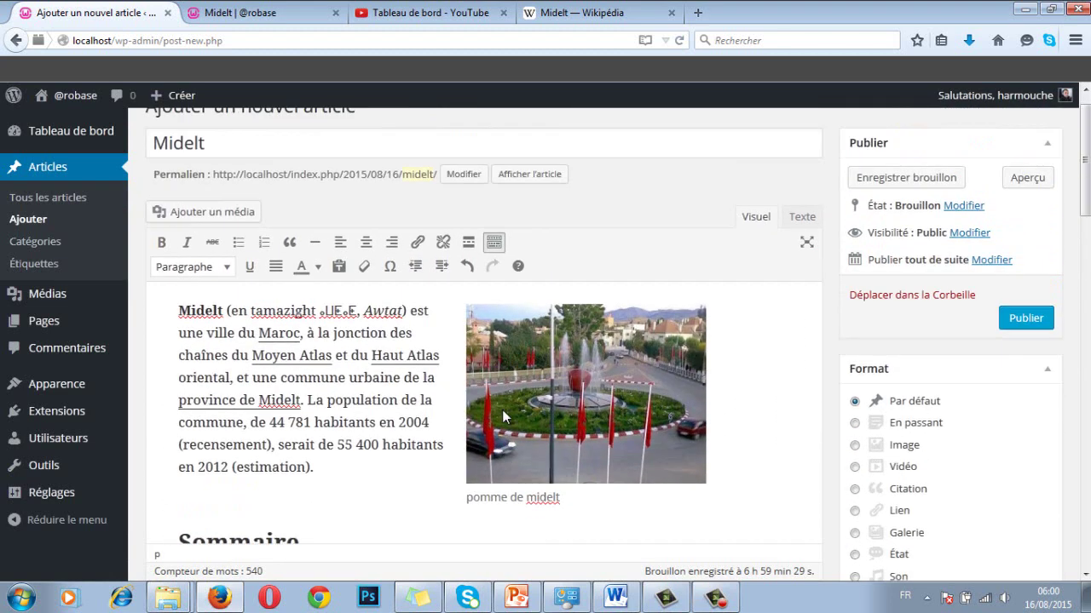
pyautogui.scroll(-2, 501, 410)
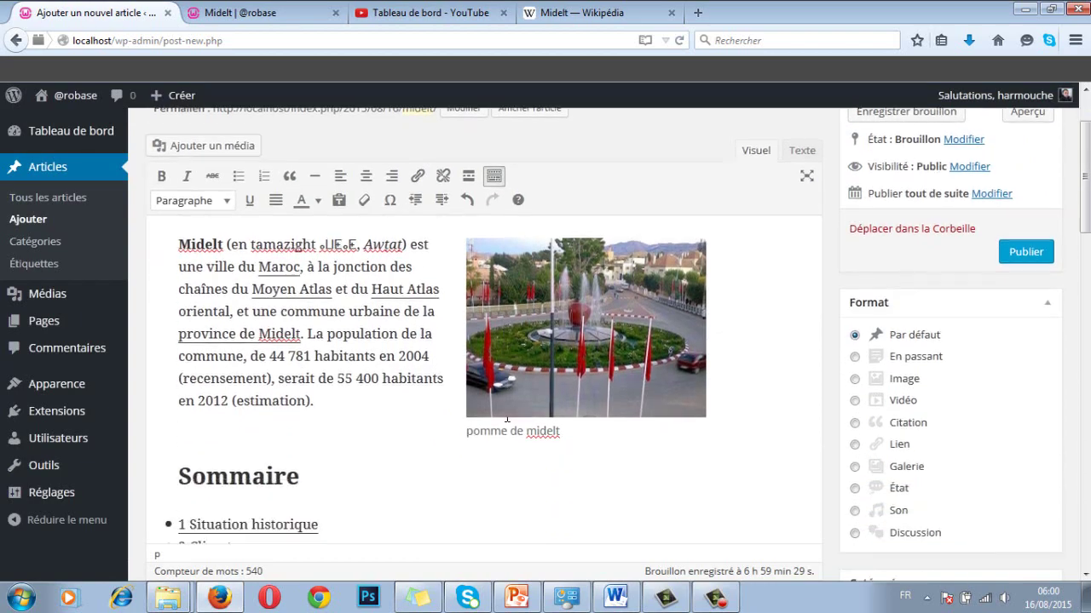
pyautogui.scroll(-5, 502, 410)
pyautogui.scroll(-5, 502, 410)
pyautogui.scroll(-3, 507, 420)
pyautogui.scroll(-4, 507, 420)
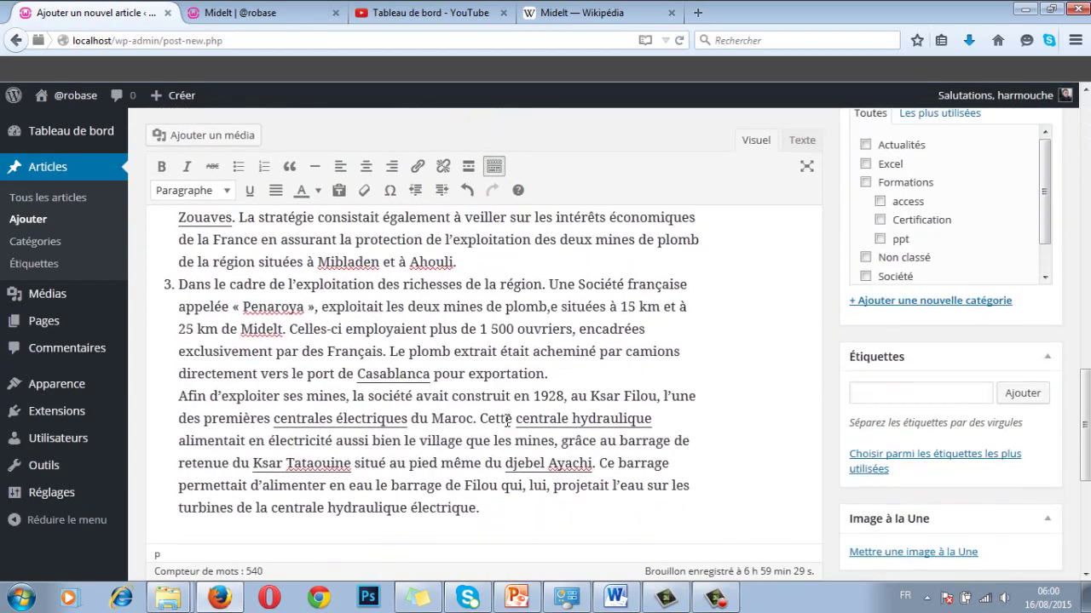
pyautogui.scroll(10, 507, 420)
pyautogui.scroll(8, 505, 420)
pyautogui.scroll(2, 506, 420)
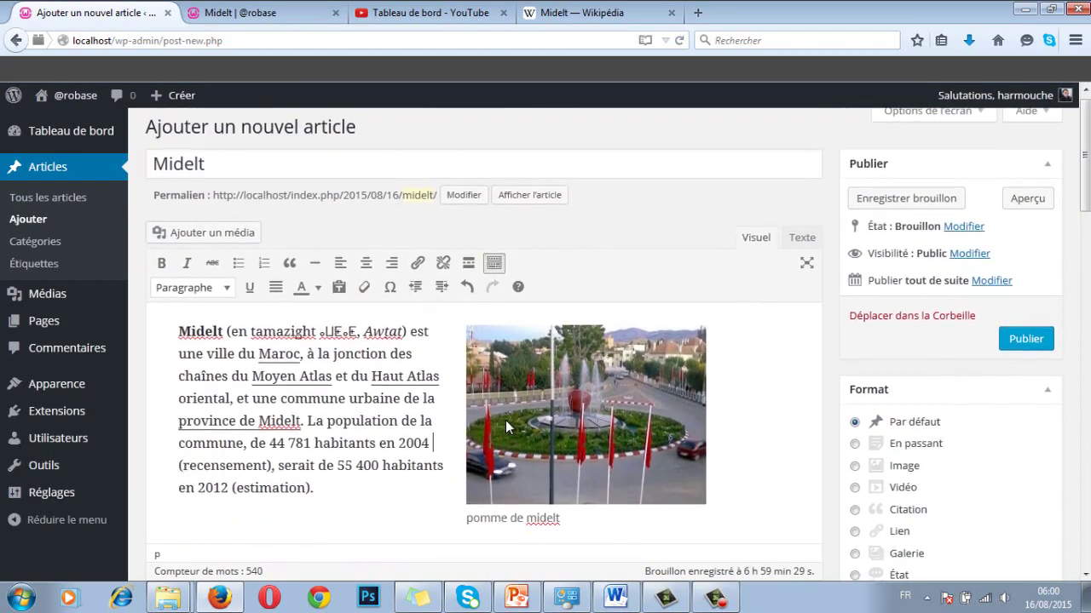